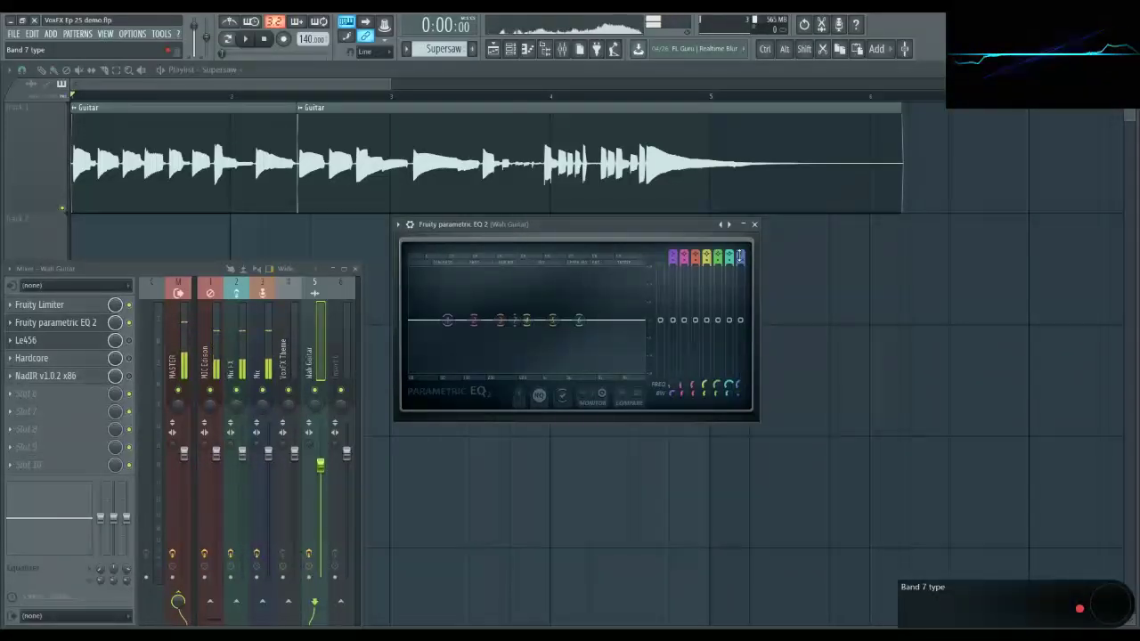
Set band 7 of the Wah Guitar track's Fruity parametric EQ 2 to Band pass and play the guitar through it
{"action": "scroll", "coordinate": [739, 384], "scroll_direction": "up", "scroll_amount": 1}
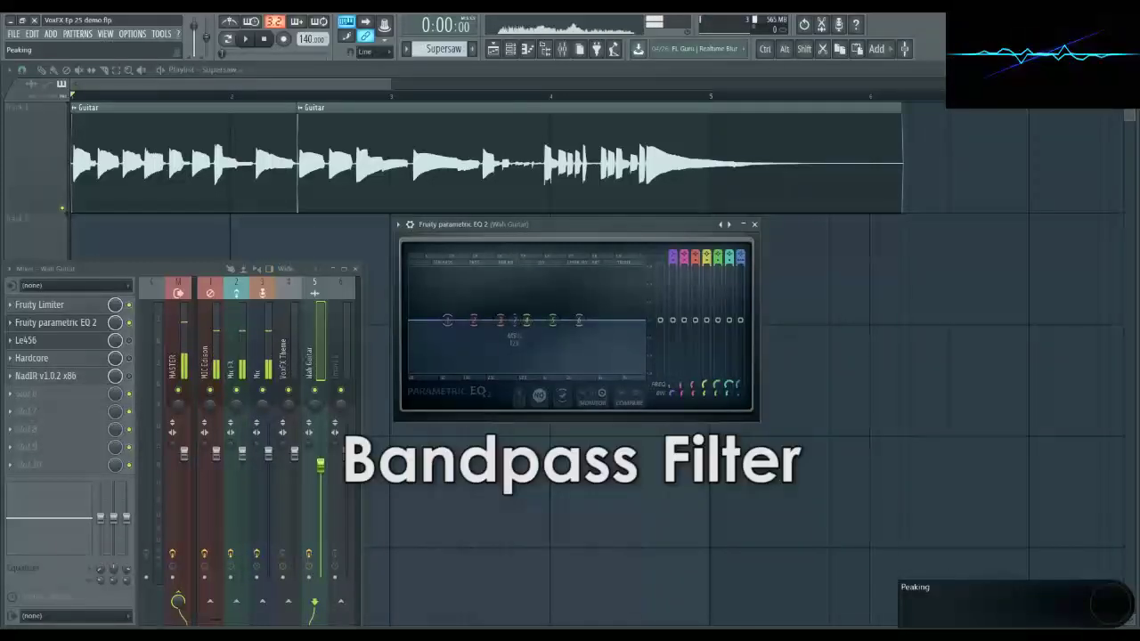
{"action": "scroll", "coordinate": [739, 384], "scroll_direction": "up", "scroll_amount": 3}
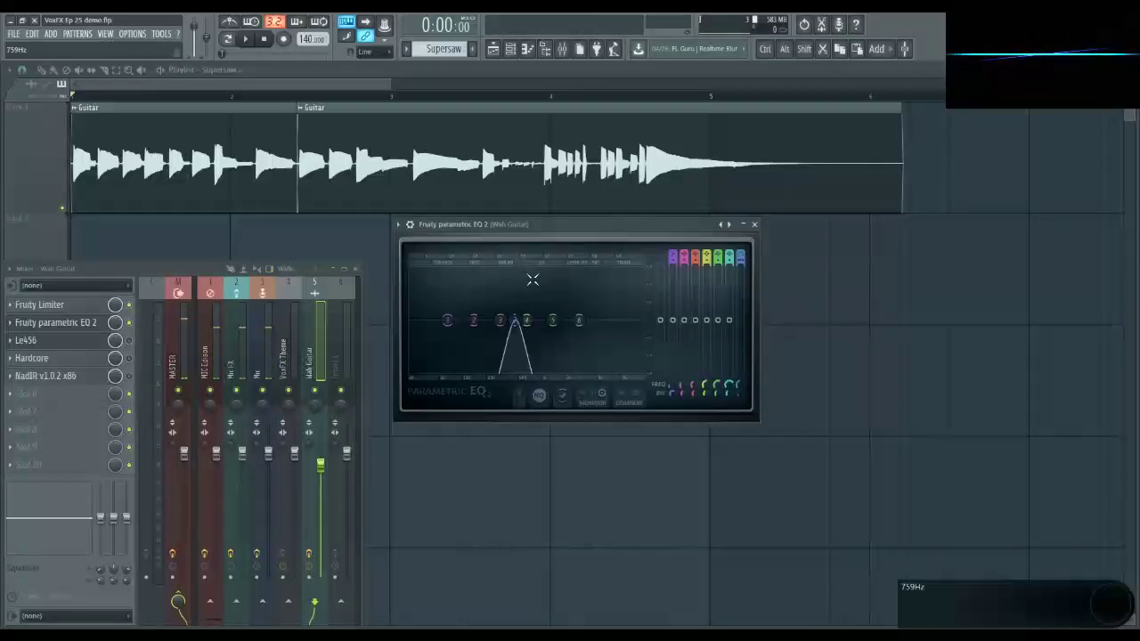
{"action": "key", "text": "space"}
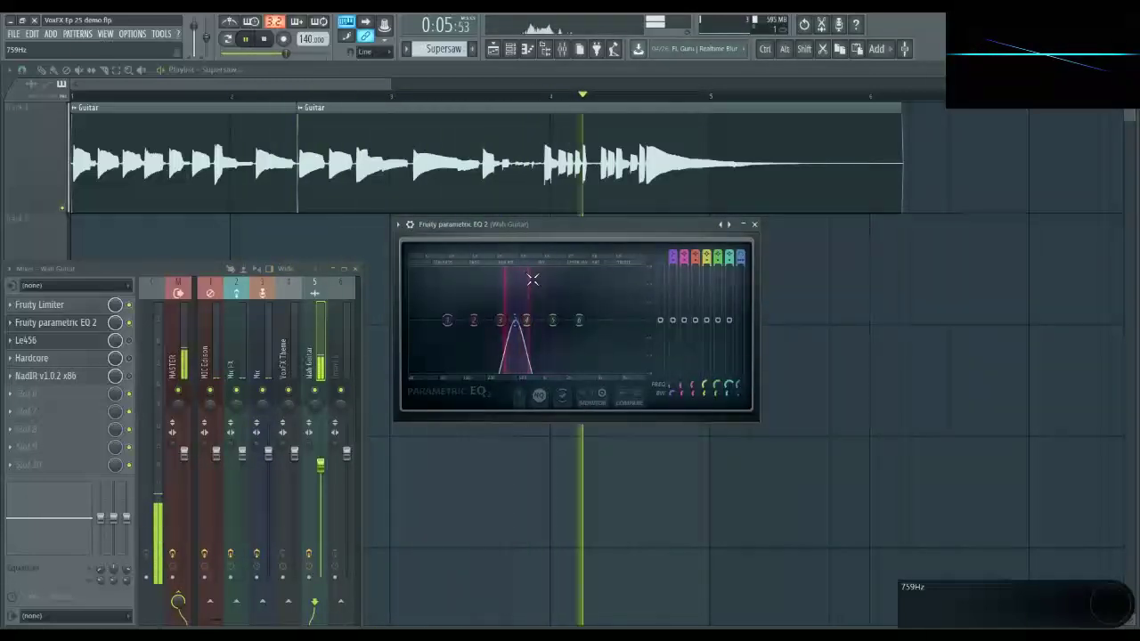
{"action": "key", "text": "space"}
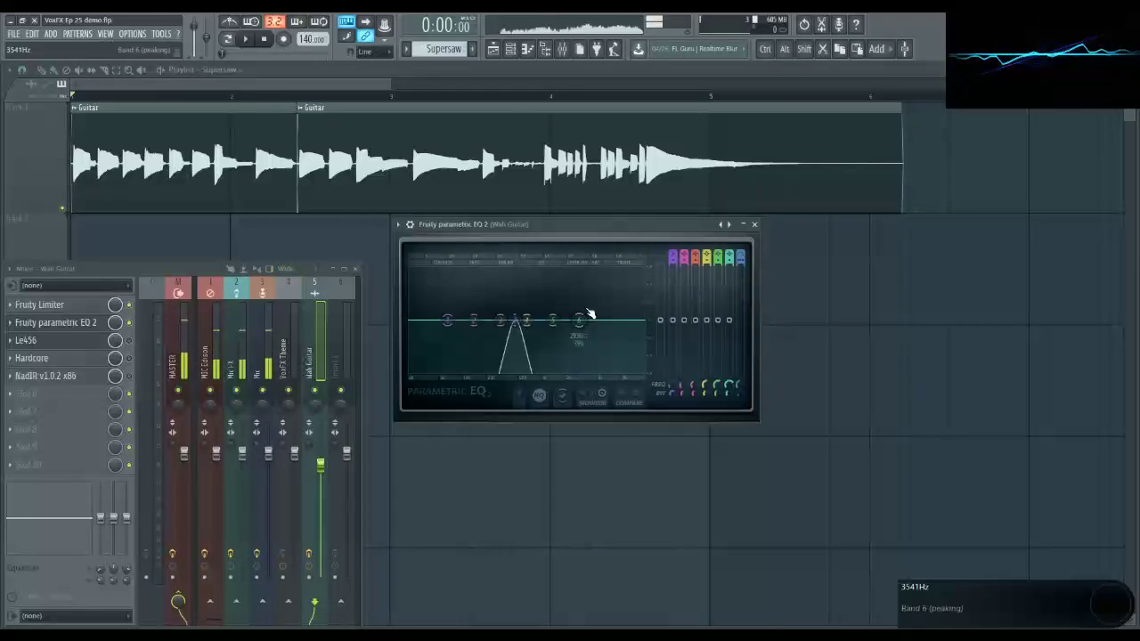
Play the guitar with the band 7 frequency automation and watch the filter sweep in Fruity parametric EQ 2
{"action": "left_click", "coordinate": [754, 225]}
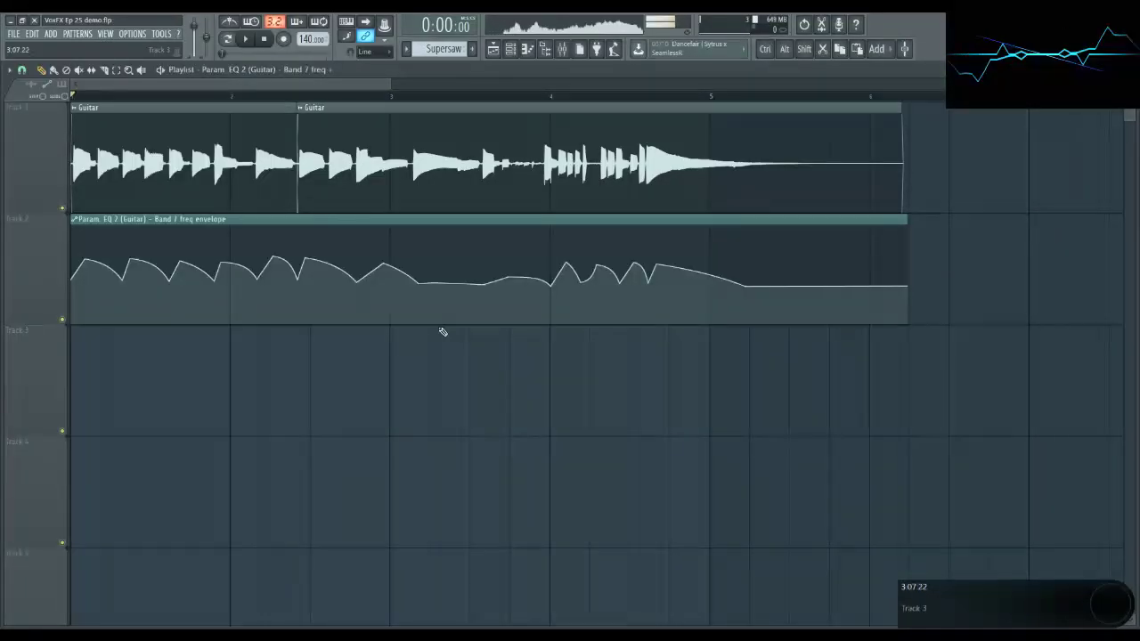
{"action": "mouse_move", "coordinate": [233, 269]}
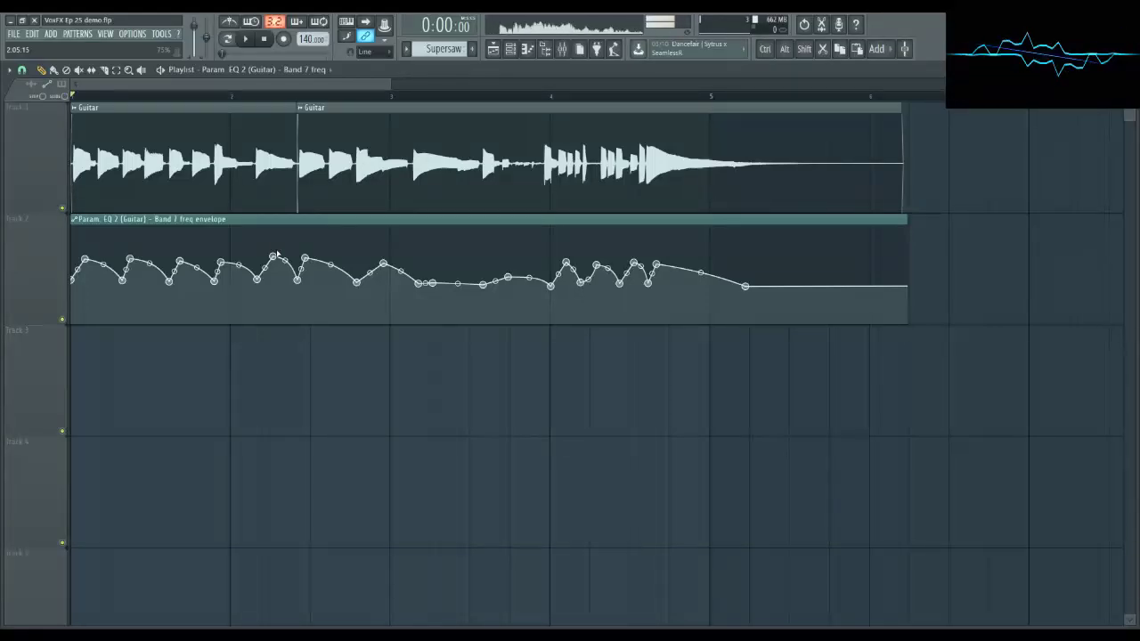
{"action": "key", "text": "space"}
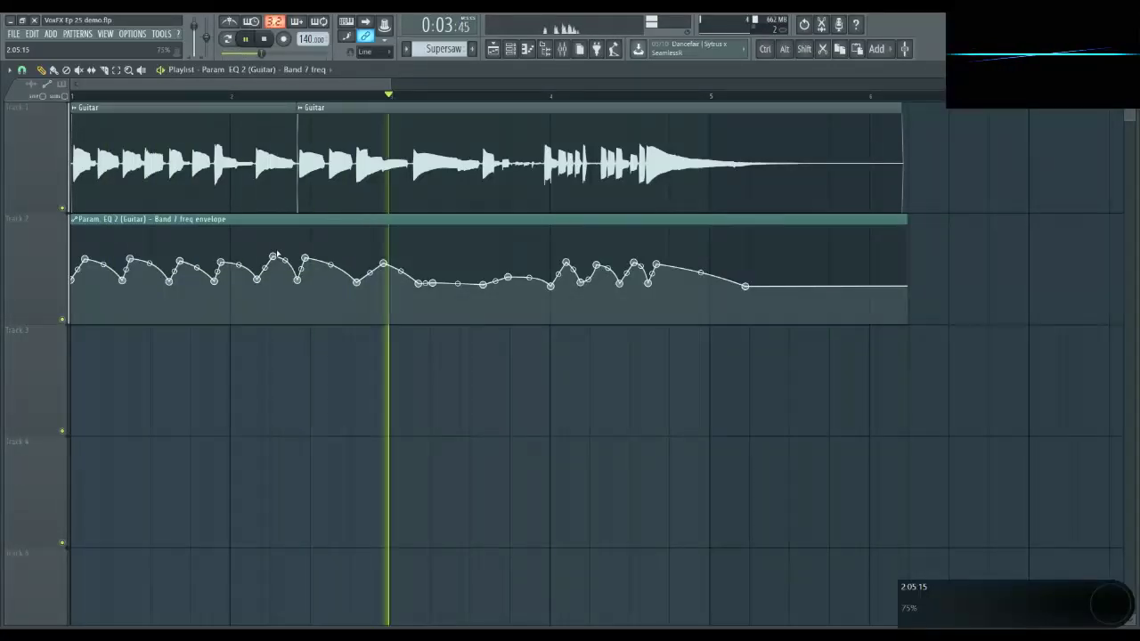
{"action": "key", "text": "F9"}
{"action": "left_click", "coordinate": [62, 324]}
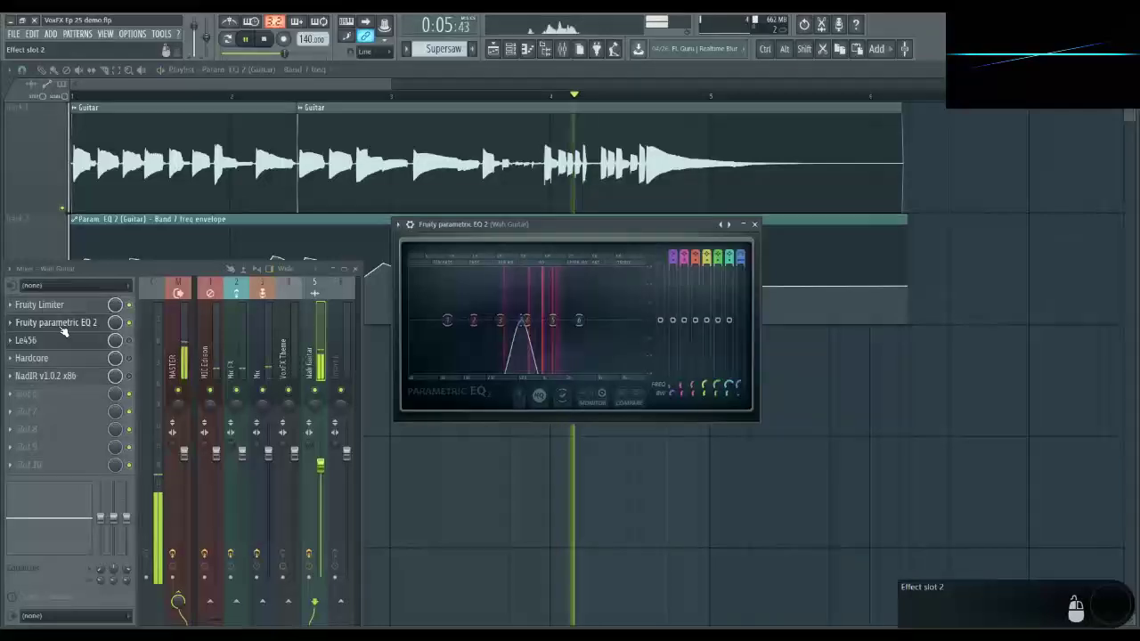
{"action": "key", "text": "space"}
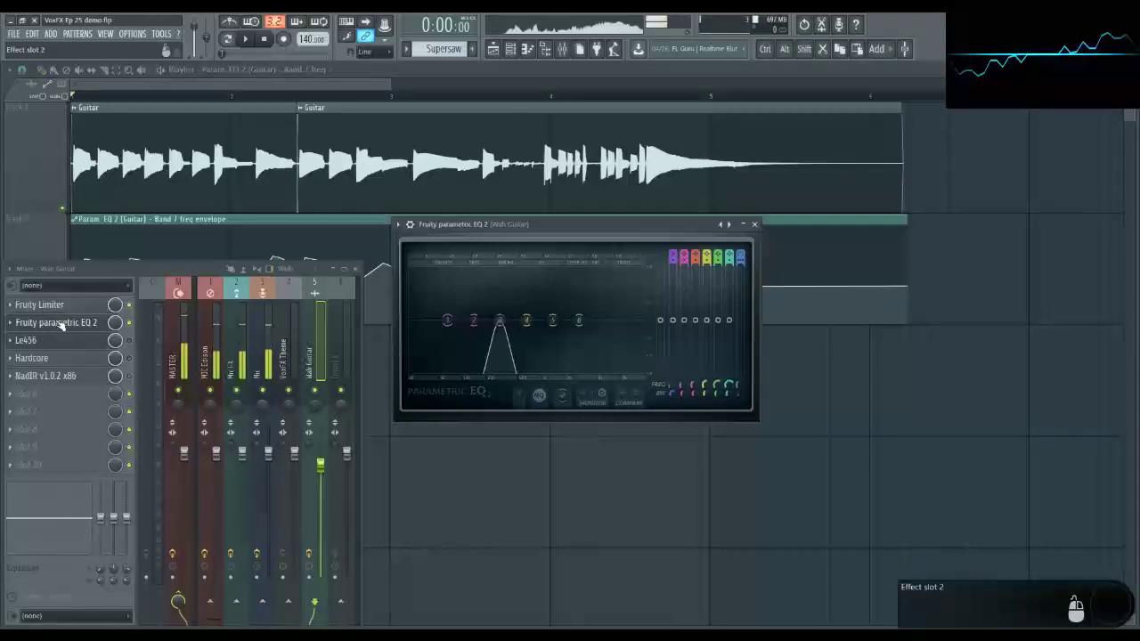
Enable the Le456 amp and Hardcore pedals on the Wah Guitar track and play the guitar through them
{"action": "left_click", "coordinate": [113, 345]}
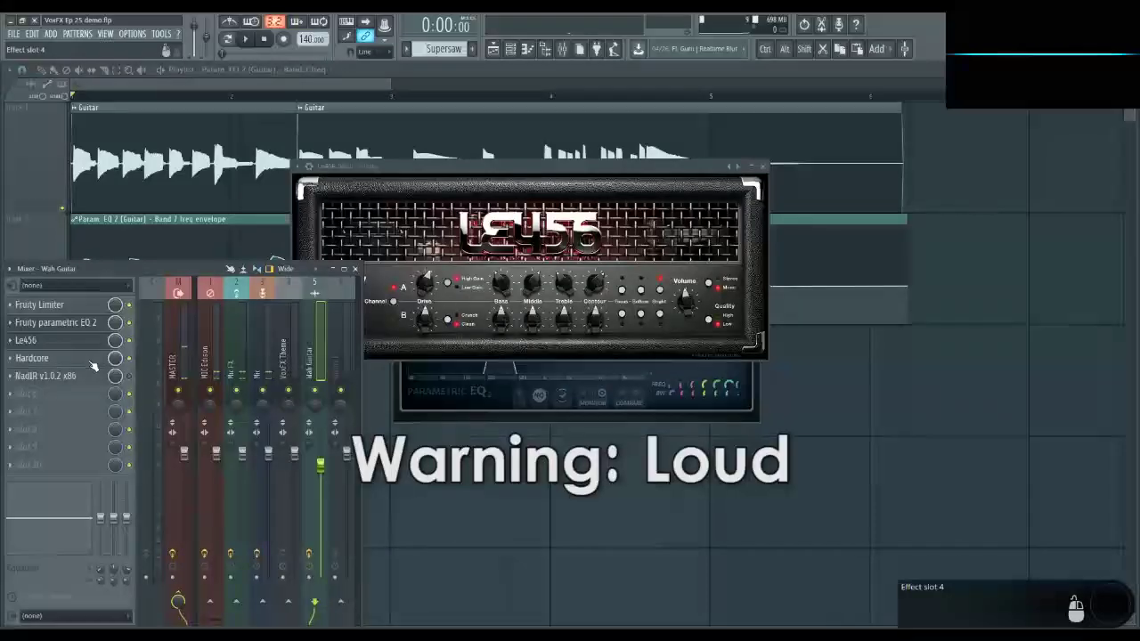
{"action": "key", "text": "space"}
{"action": "left_click", "coordinate": [92, 359]}
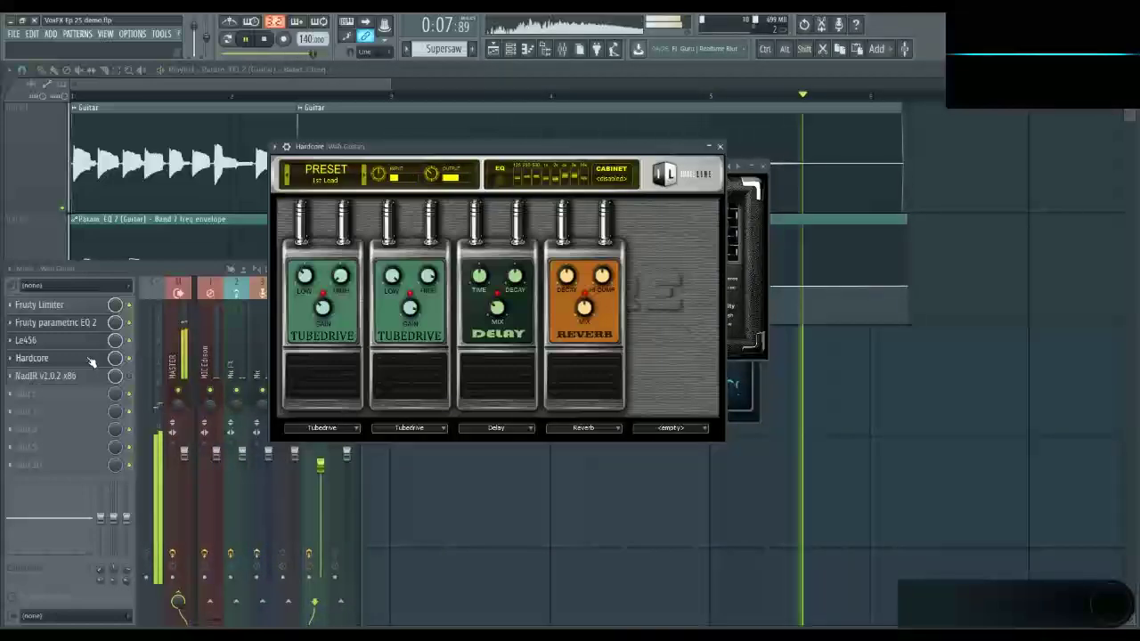
{"action": "key", "text": "space"}
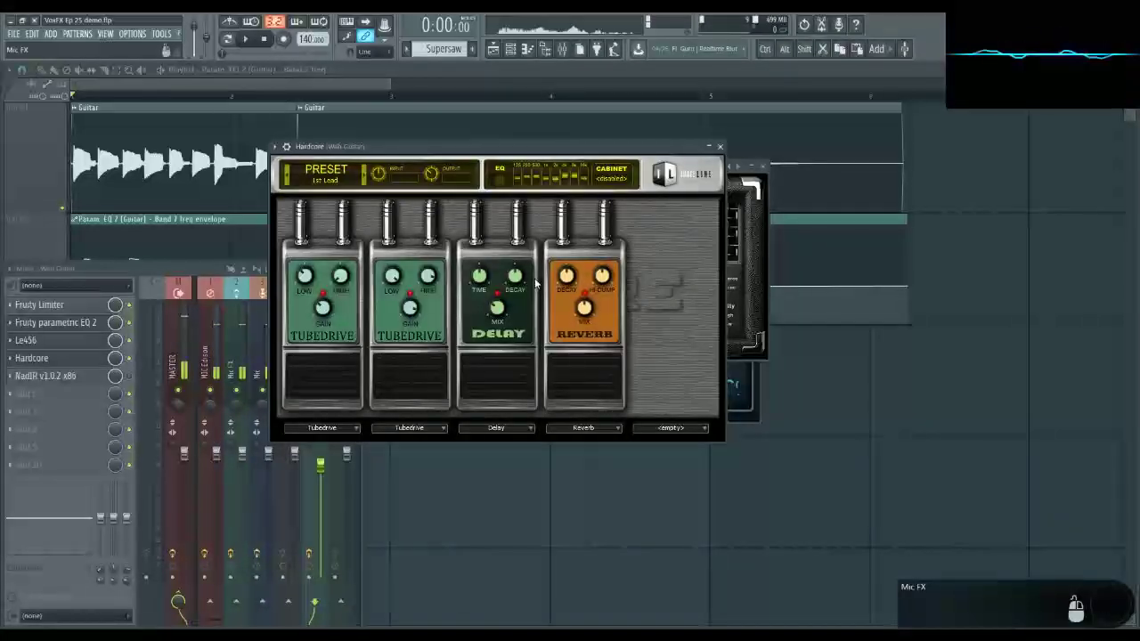
Enable NadIR v1.0.2 x86 on the Wah Guitar track, view its cabinet settings, and play the guitar through the effect chain
{"action": "left_click", "coordinate": [135, 378]}
{"action": "key", "text": "space"}
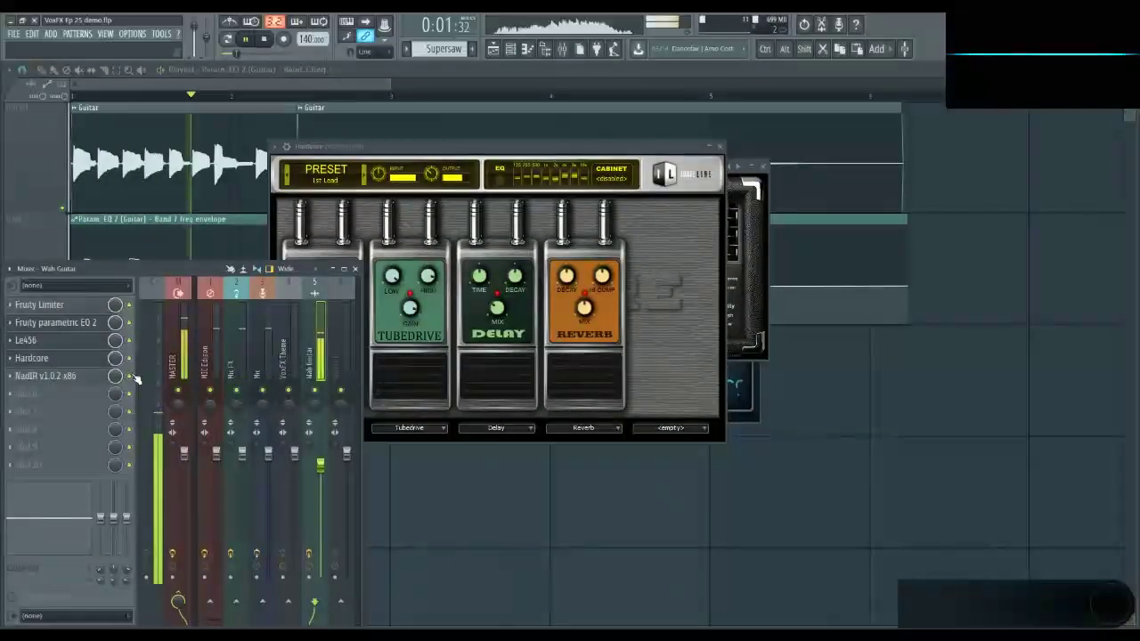
{"action": "left_click", "coordinate": [66, 377]}
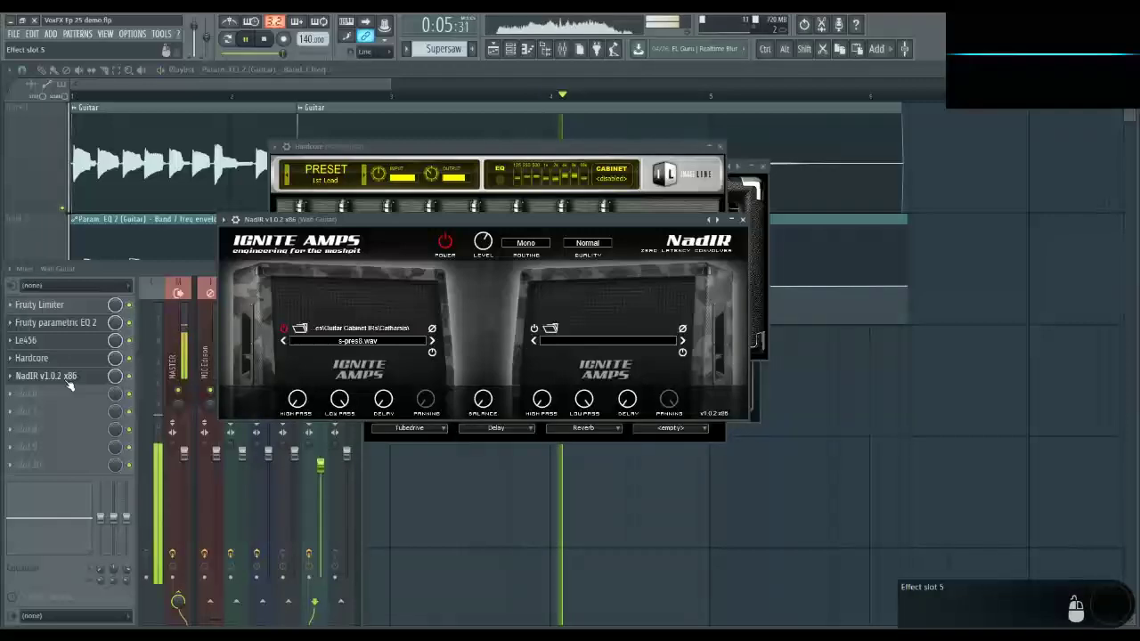
{"action": "left_click", "coordinate": [83, 370]}
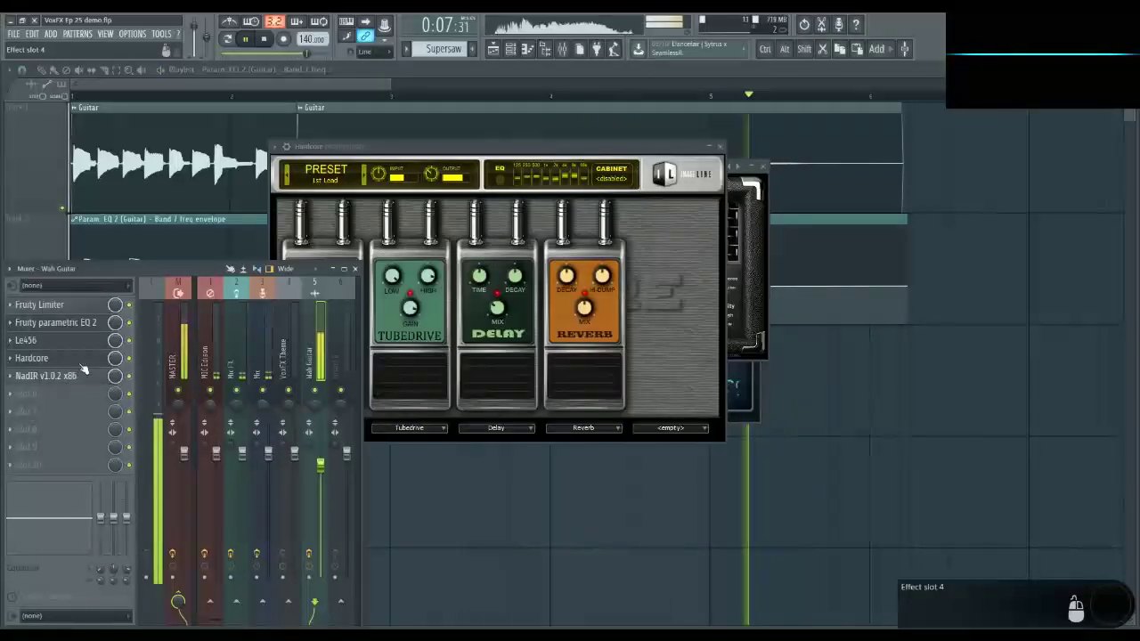
{"action": "left_click", "coordinate": [82, 372]}
{"action": "key", "text": "space"}
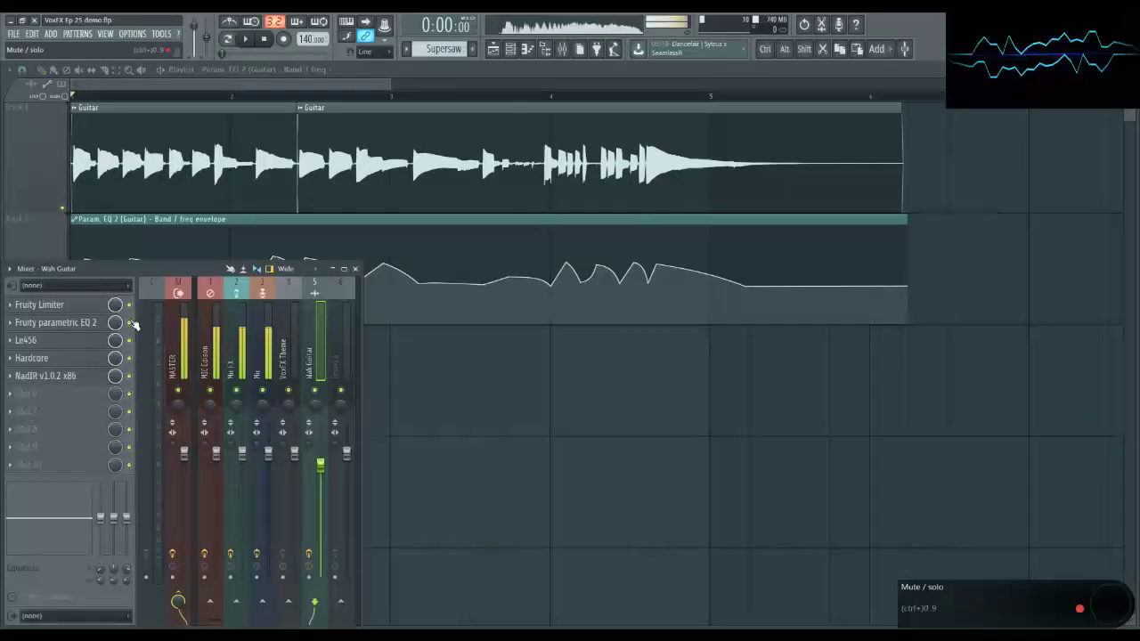
{"action": "key", "text": "space"}
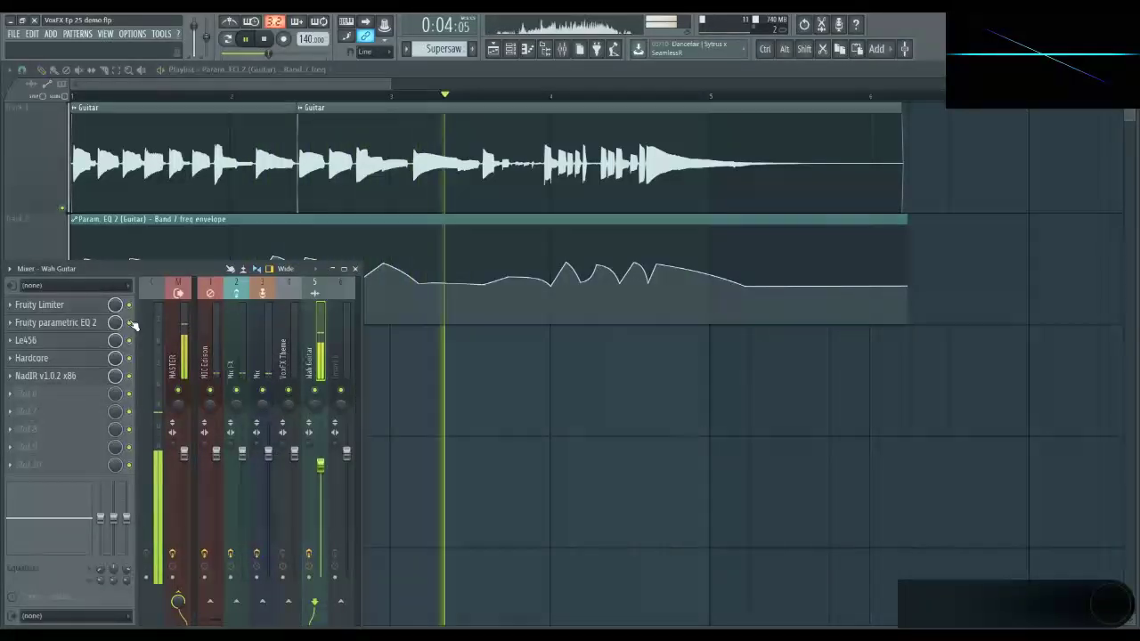
{"action": "key", "text": "space"}
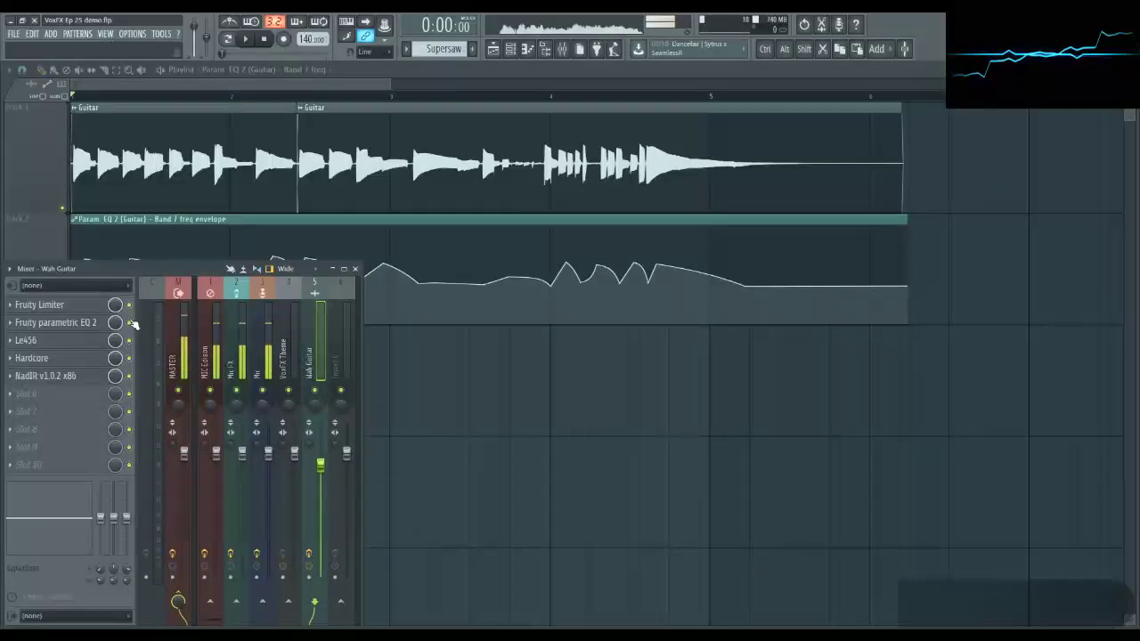
Try band 7 of Fruity parametric EQ 2 as a low pass filter and play the automated guitar
{"action": "left_click", "coordinate": [95, 335]}
{"action": "left_click", "coordinate": [76, 326]}
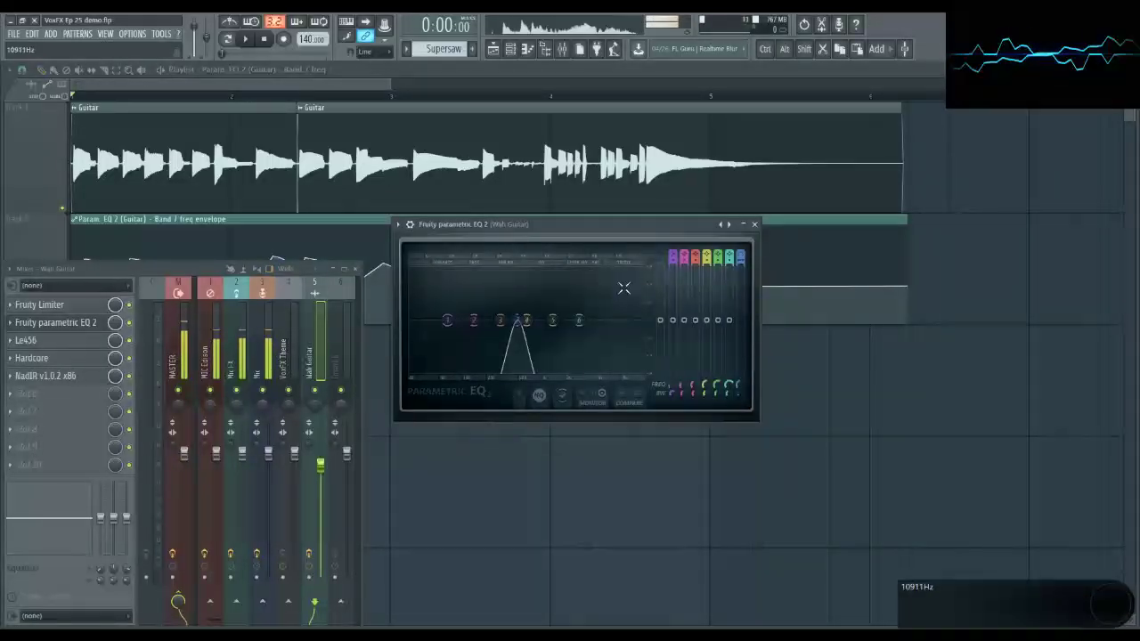
{"action": "left_click", "coordinate": [740, 249]}
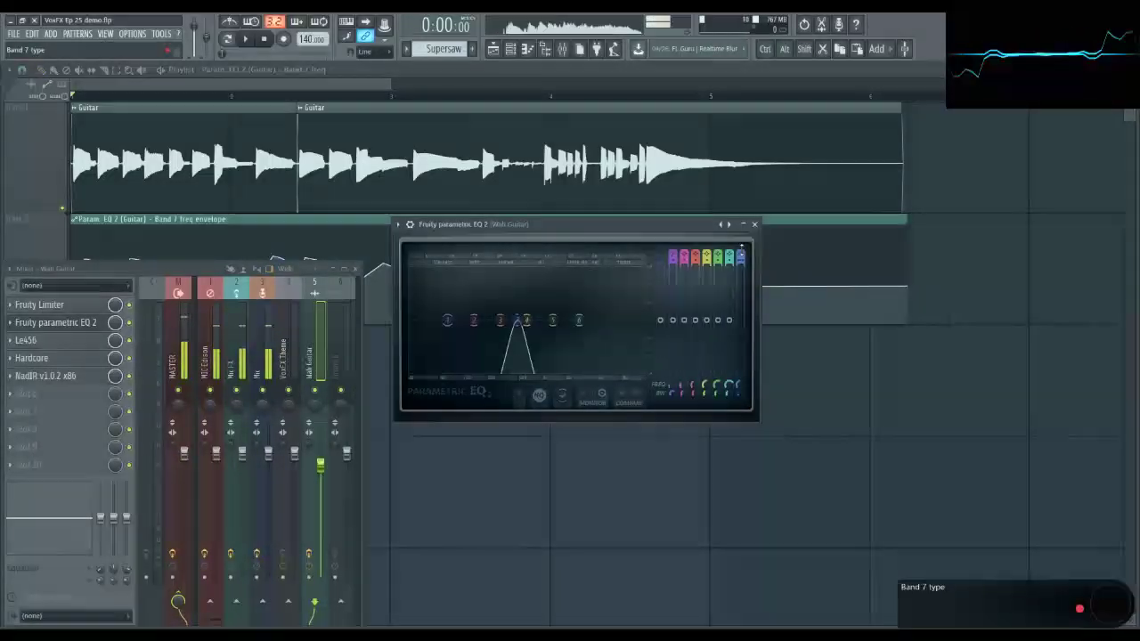
{"action": "key", "text": "space"}
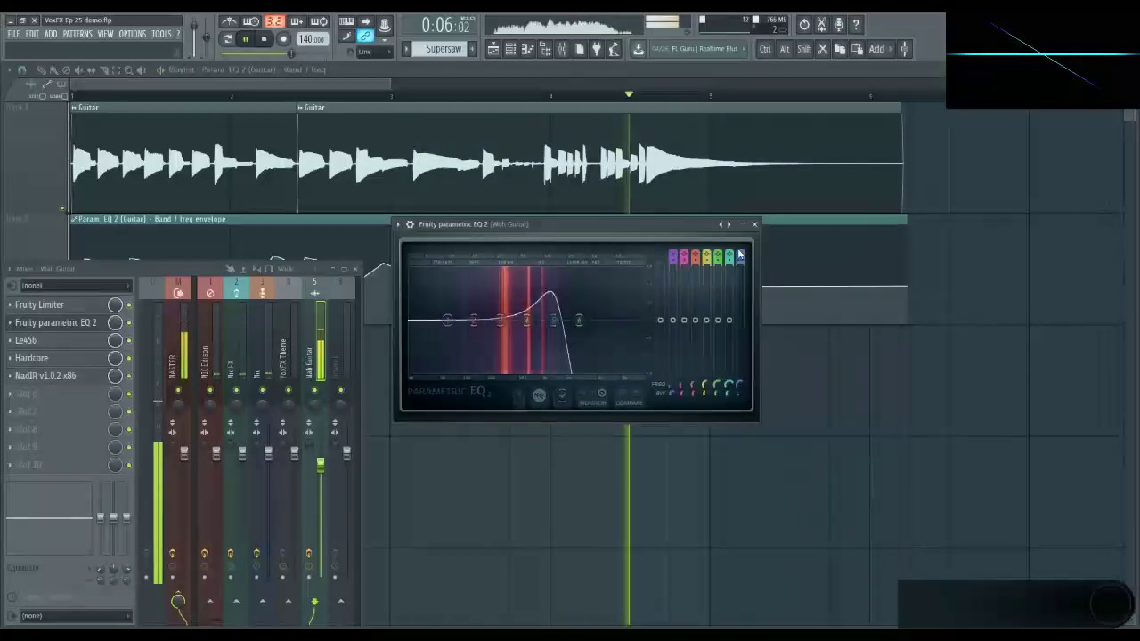
{"action": "key", "text": "space"}
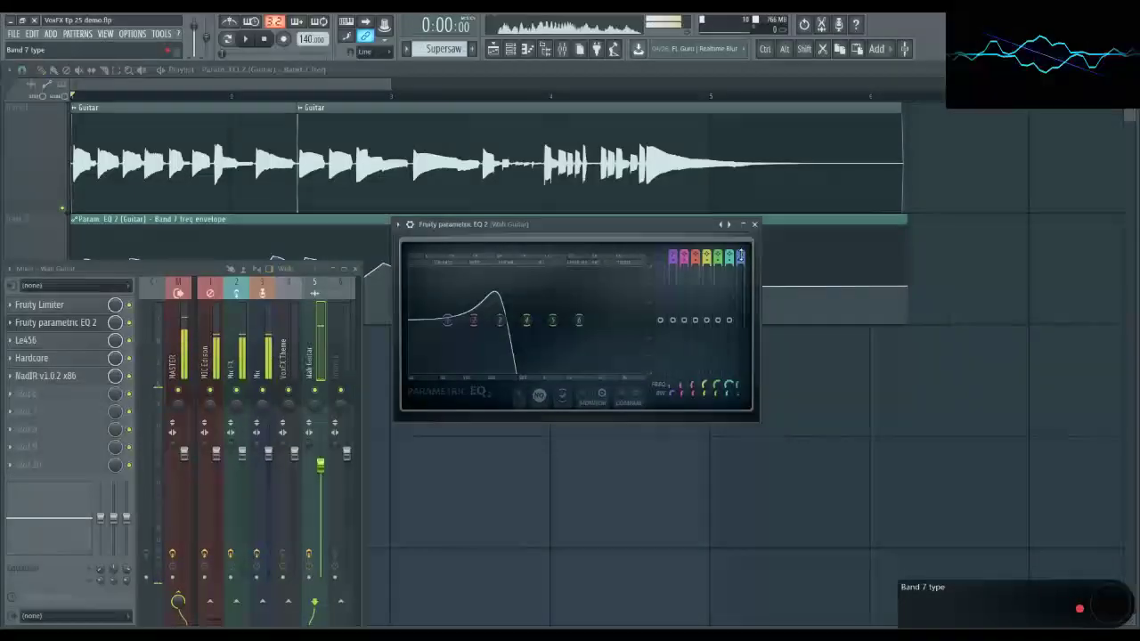
Try band 7 of Fruity parametric EQ 2 as a high pass filter and play the automated guitar
{"action": "scroll", "coordinate": [739, 256], "scroll_direction": "up", "scroll_amount": 2}
{"action": "key", "text": "space"}
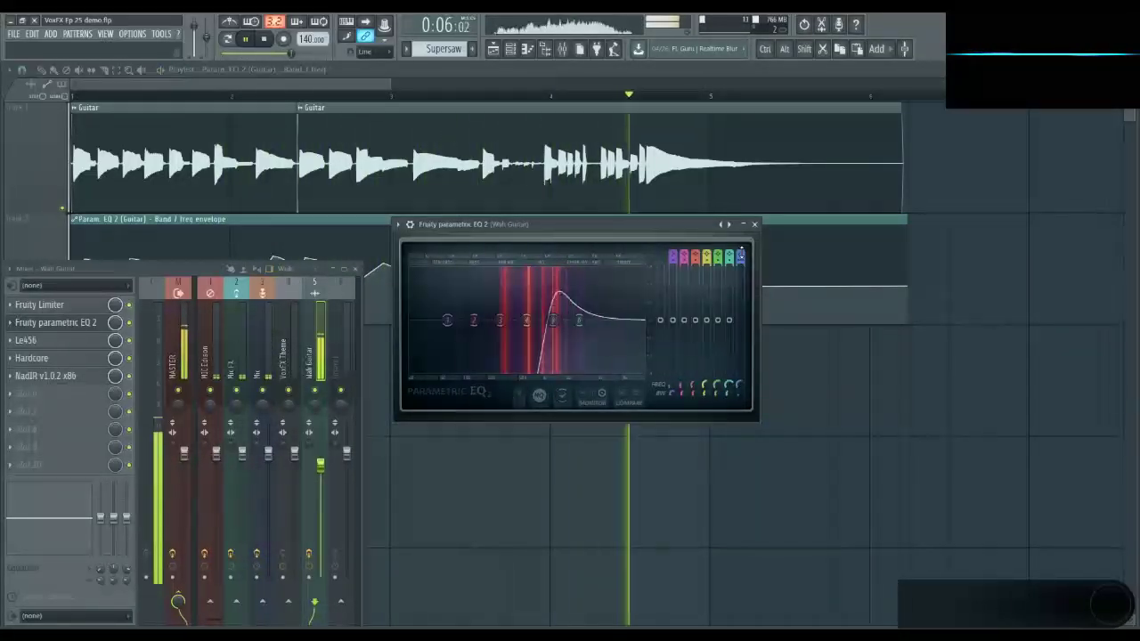
{"action": "key", "text": "space"}
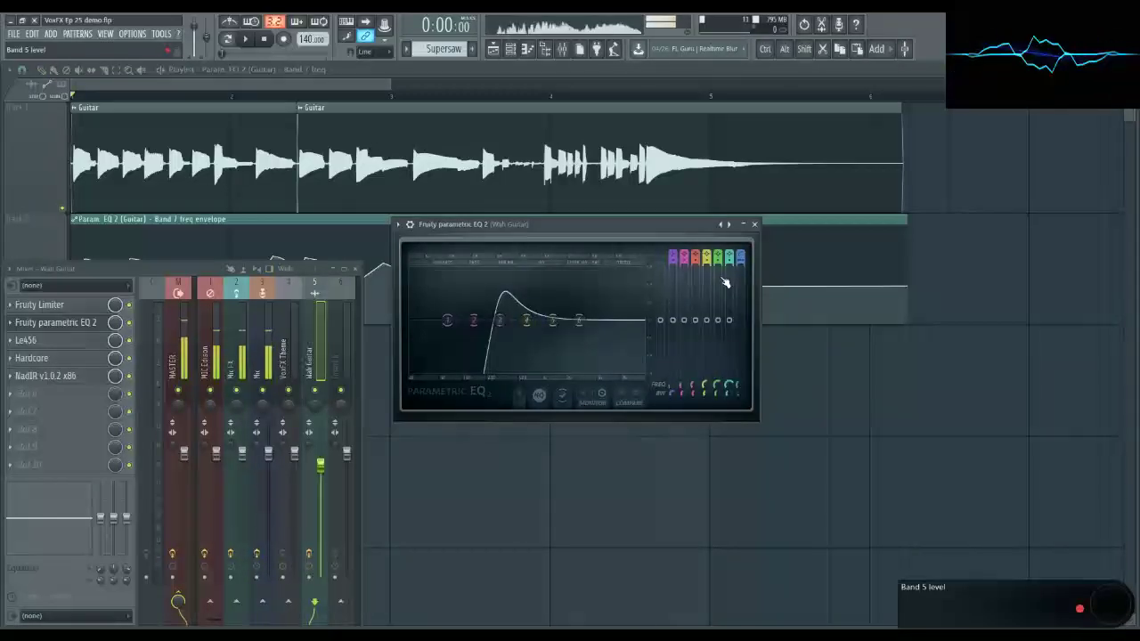
Mute the guitar track in the playlist and place the Supersaw pattern at the start of Track 3
{"action": "right_click", "coordinate": [64, 211]}
{"action": "key", "text": "F12"}
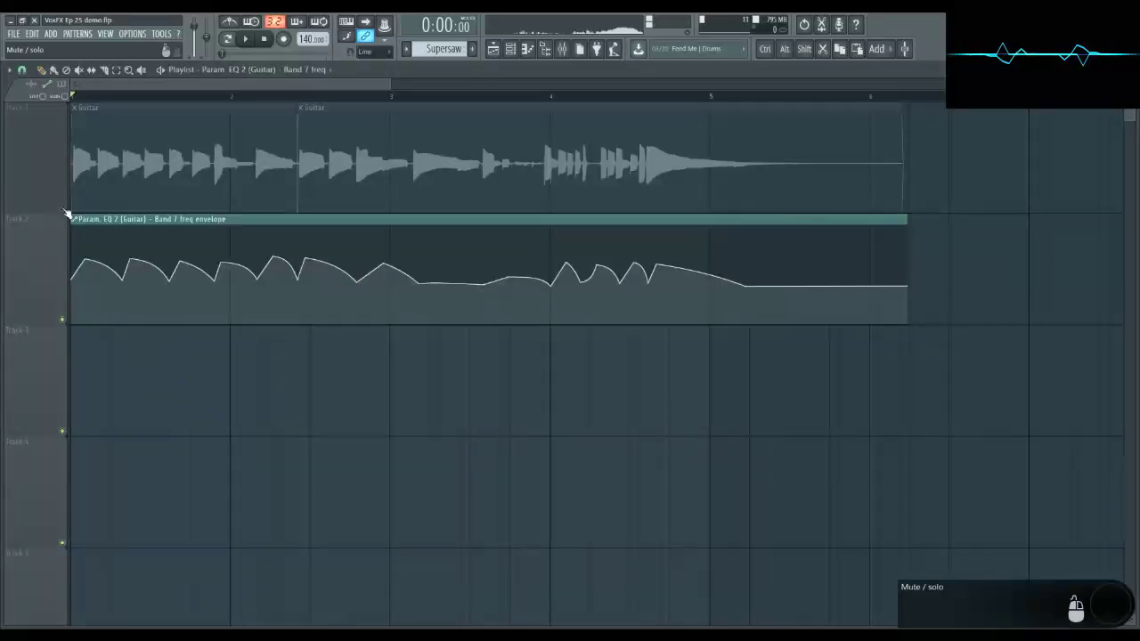
{"action": "key", "text": "F6"}
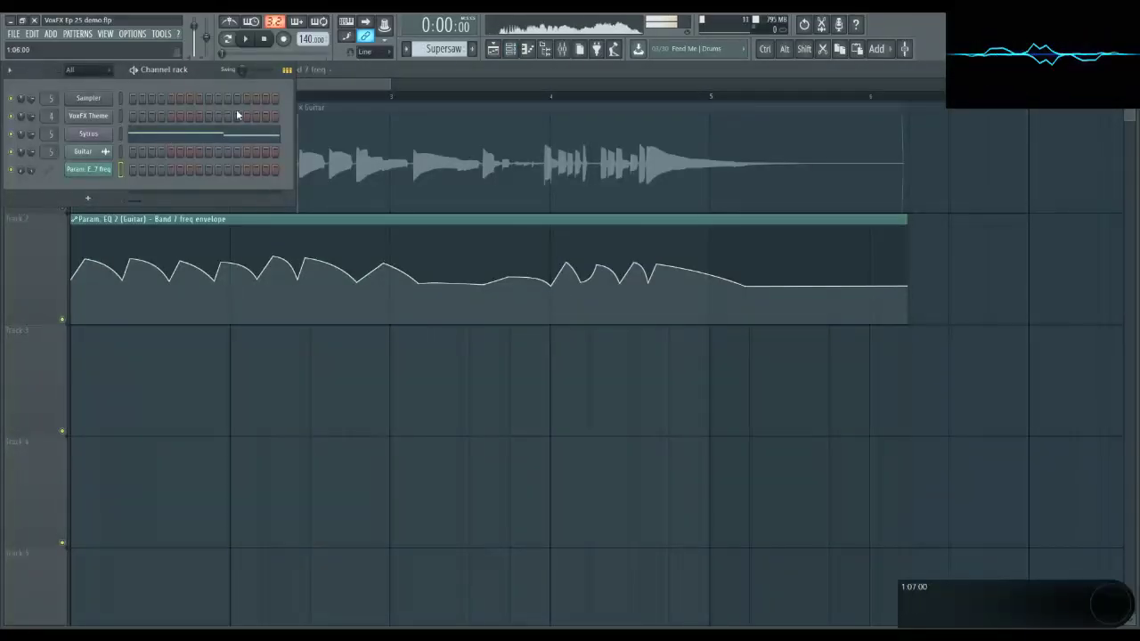
{"action": "left_click", "coordinate": [108, 368]}
{"action": "left_click_drag", "start_coordinate": [235, 335], "coordinate": [133, 338]}
Compare the supersaw with the Wah Guitar effect slots bypassed and enabled, and set EQ band 7 to Band pass
{"action": "key", "text": "F9"}
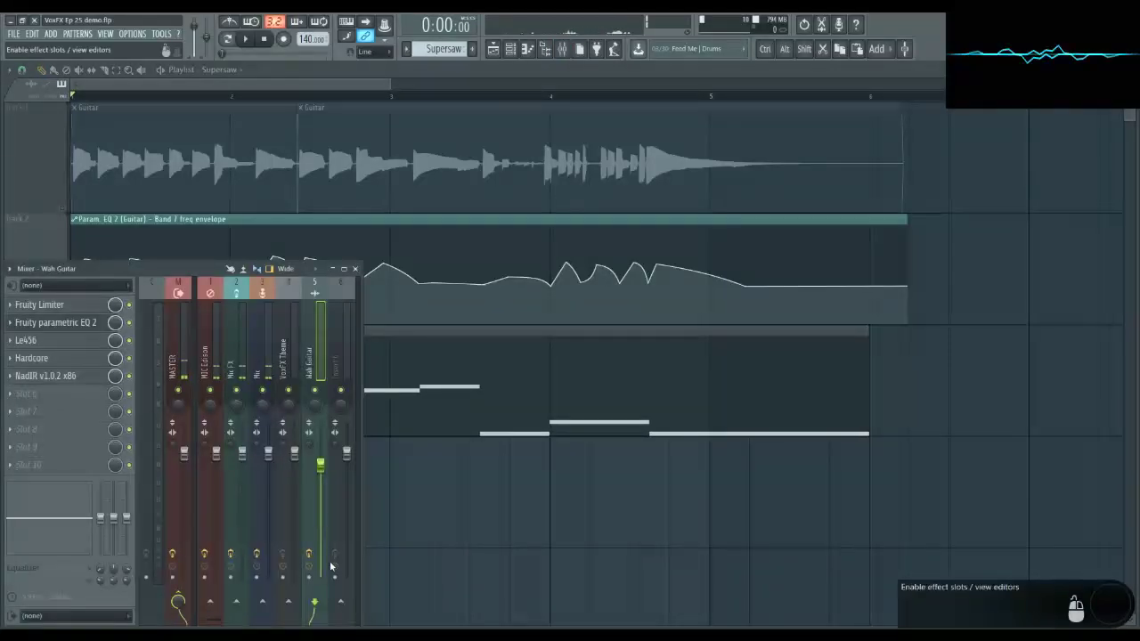
{"action": "key", "text": "space"}
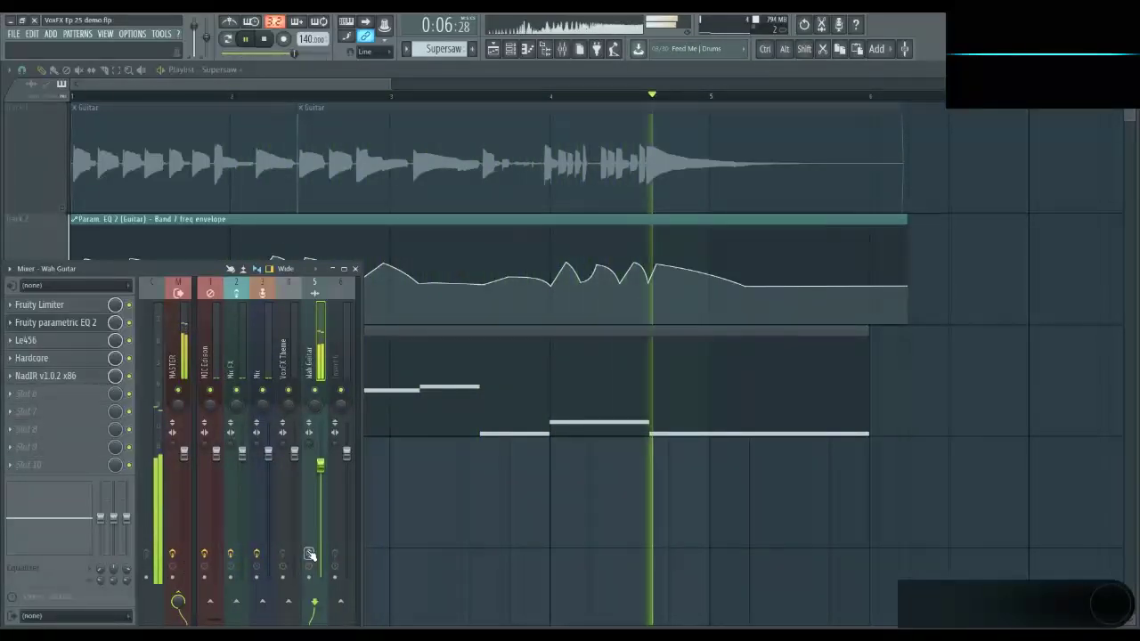
{"action": "key", "text": "space"}
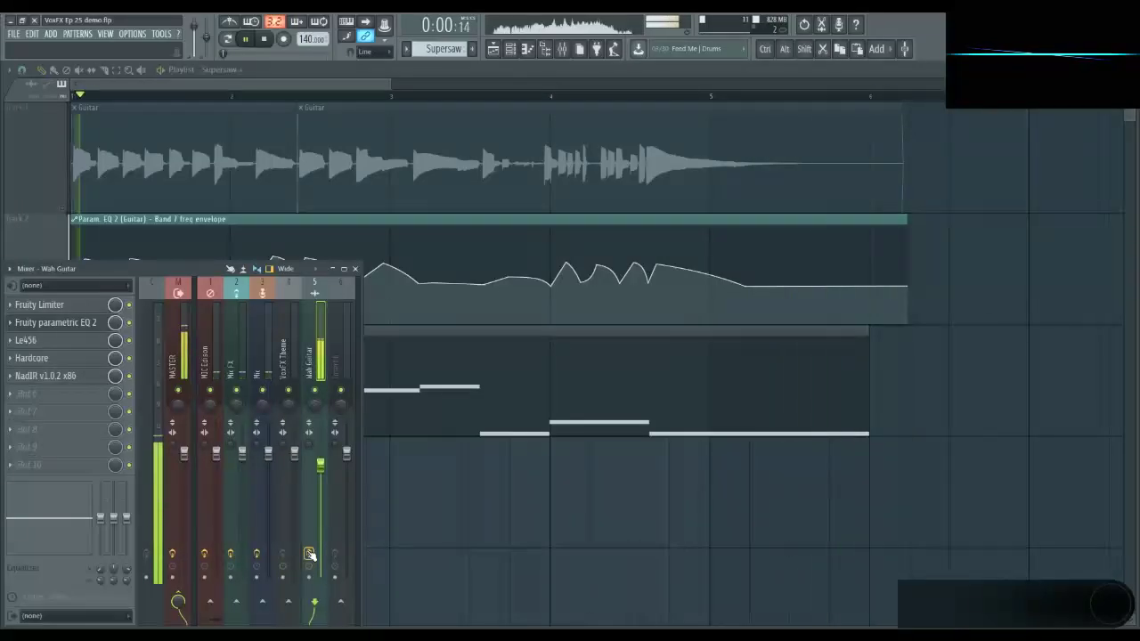
{"action": "left_click", "coordinate": [82, 326]}
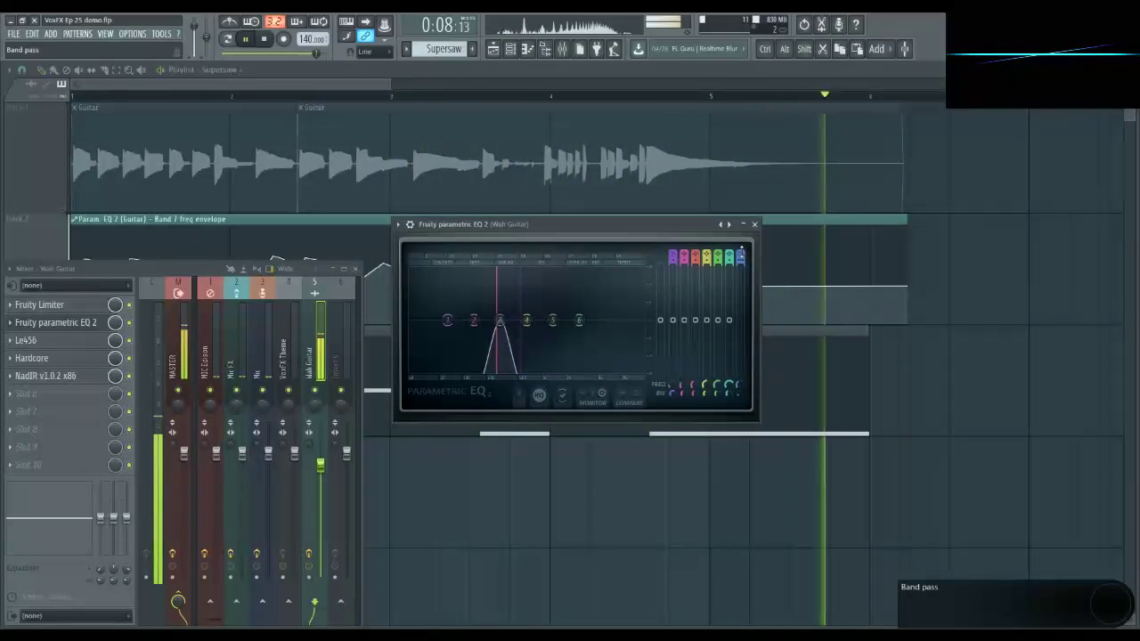
{"action": "key", "text": "space"}
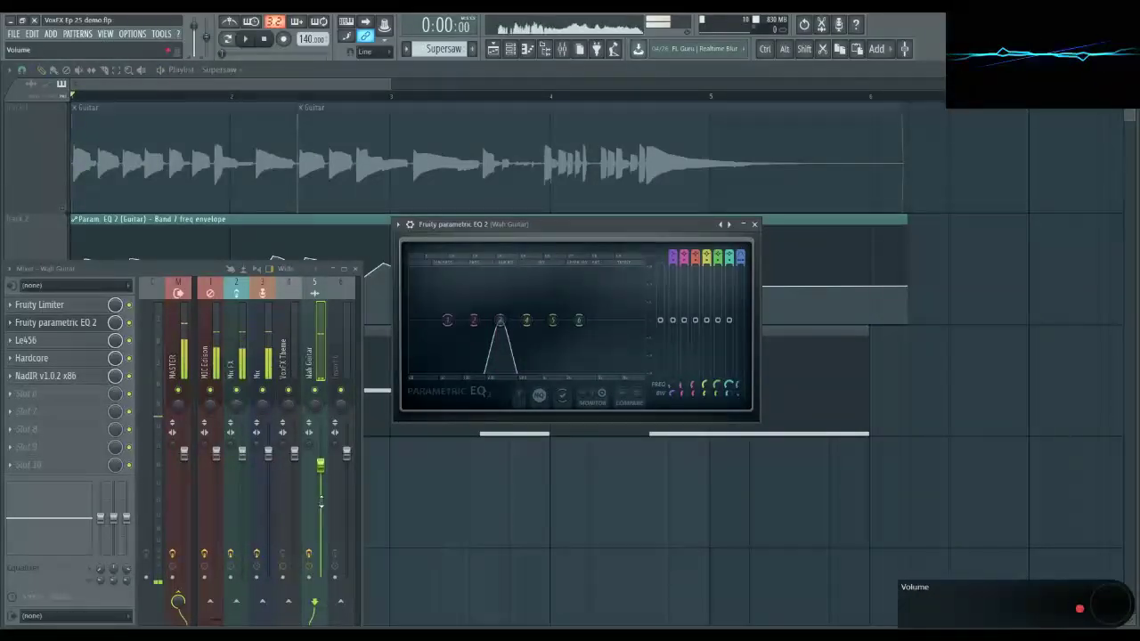